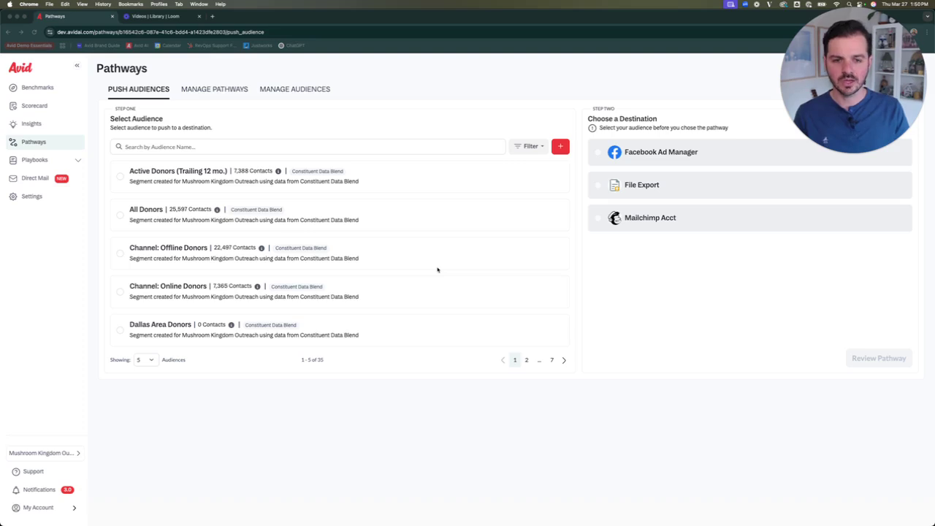
Start a new audience that uses Constituent Data Blend as its data source.
left_click(643, 231)
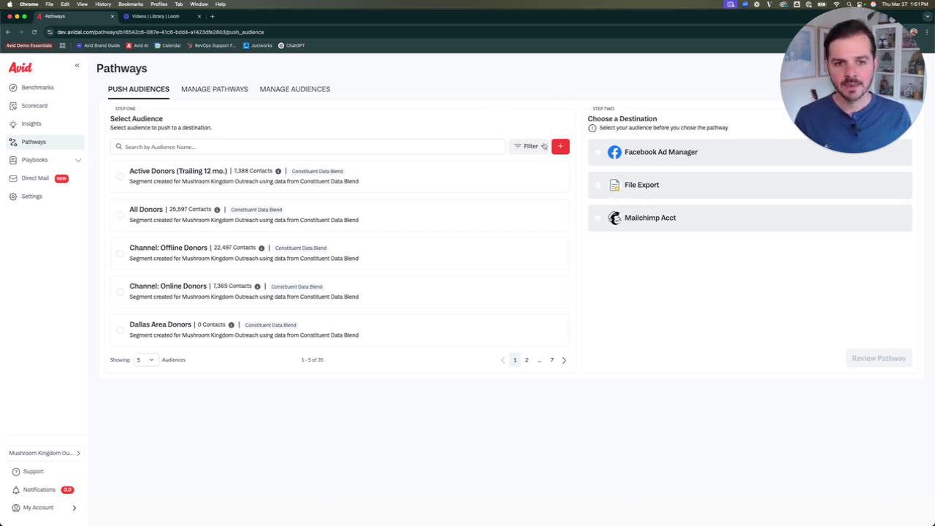
left_click(561, 147)
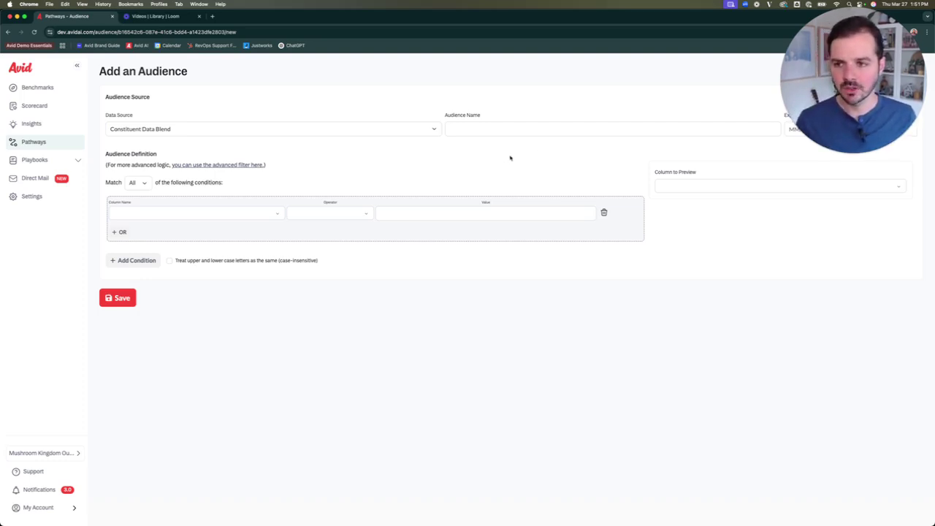
left_click(434, 129)
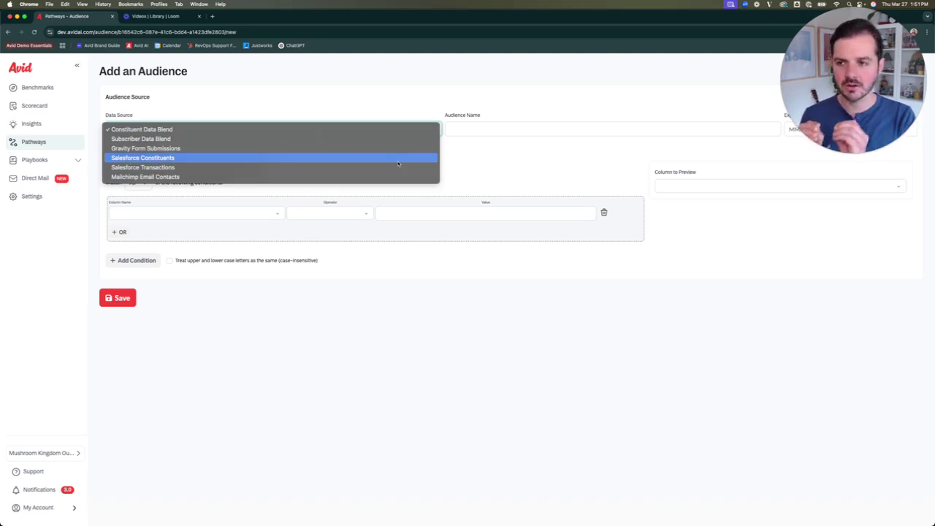
left_click(216, 129)
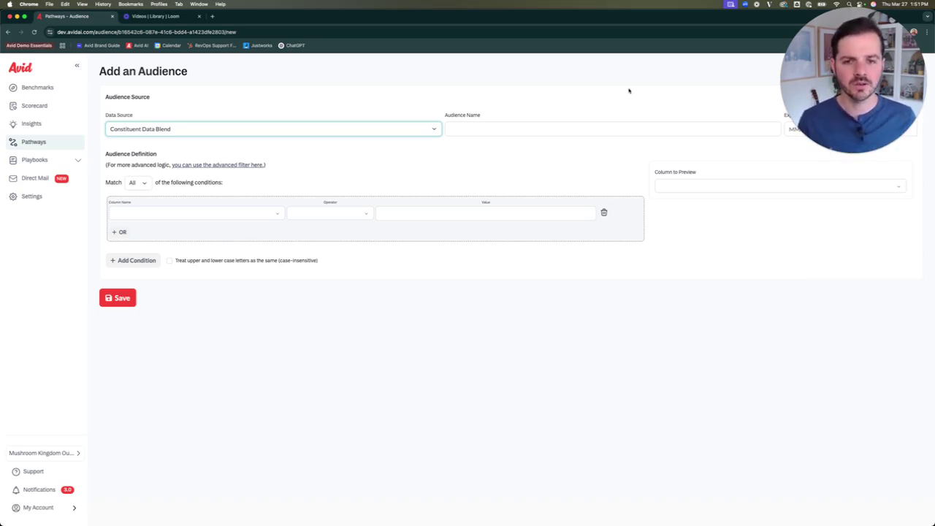
Name the audience "Donors Without an Email".
left_click(513, 129)
type("Donors Withou")
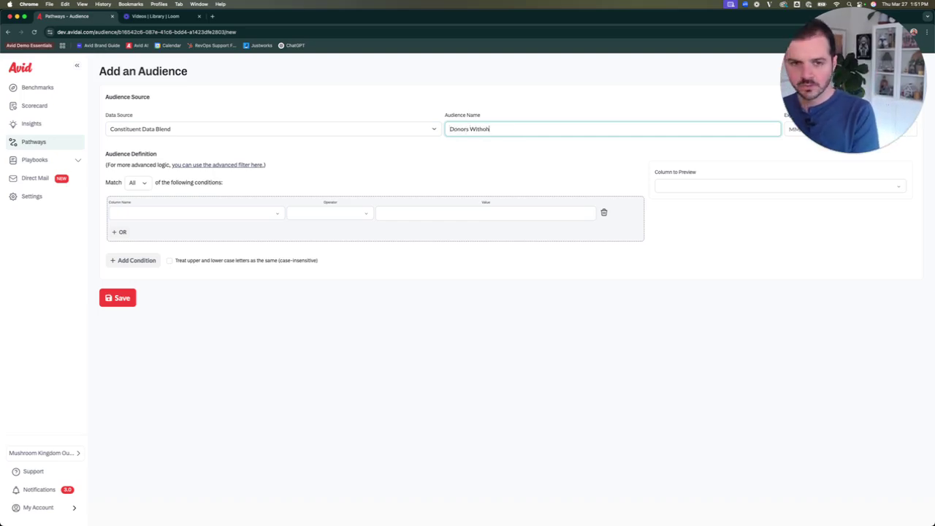
type("t an Email")
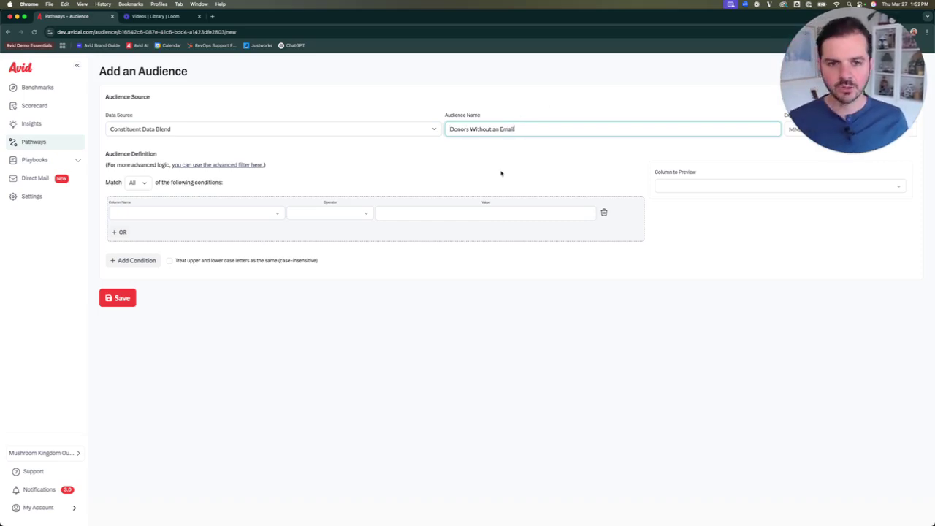
left_click(501, 174)
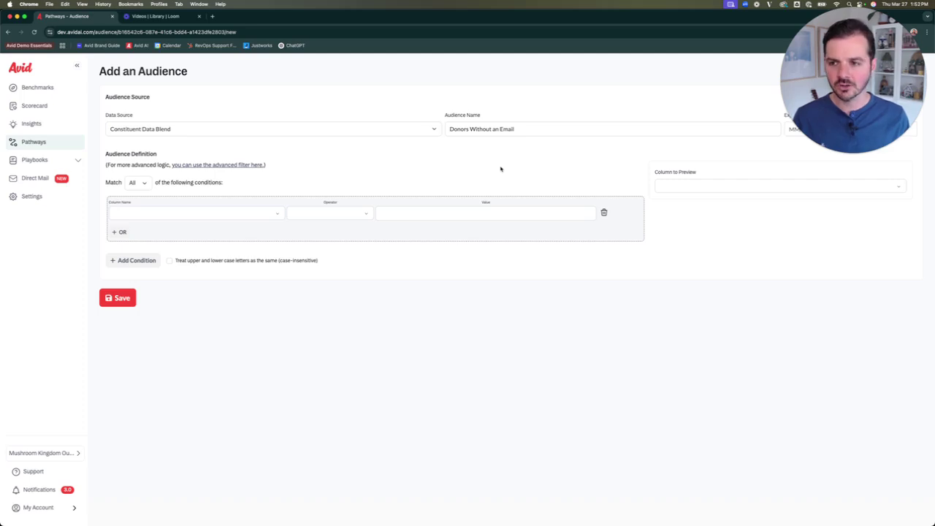
Define the first audience condition so that the Giving History column First Gift Amount Is Not Blank.
left_click(268, 212)
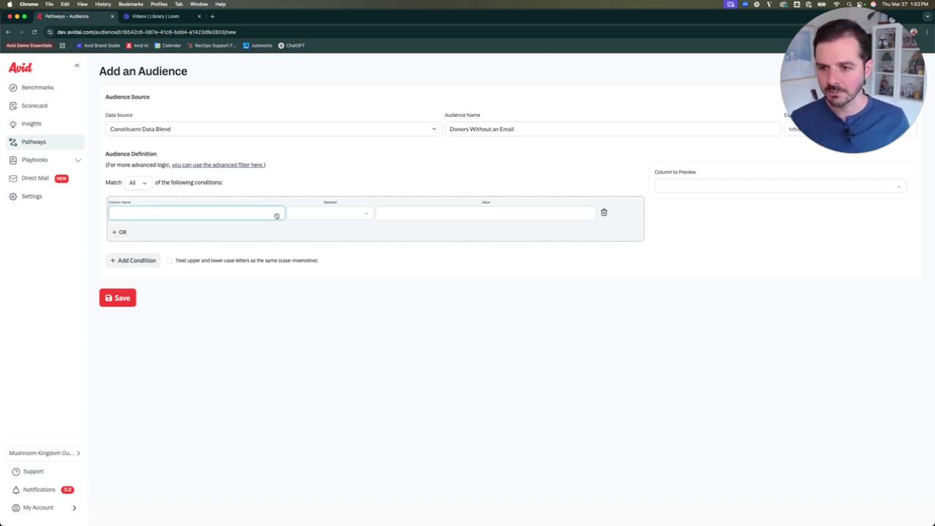
left_click(277, 216)
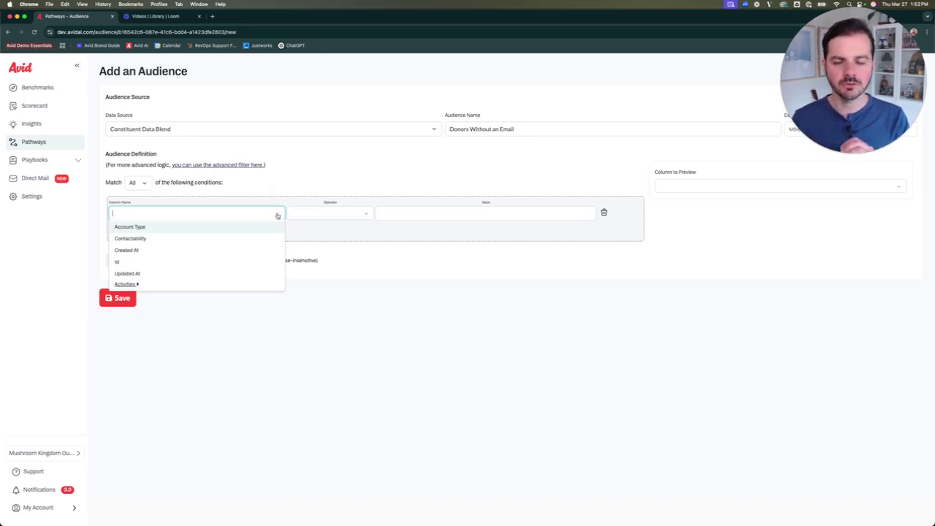
scroll(205, 252, "down", 2)
scroll(197, 240, "down", 2)
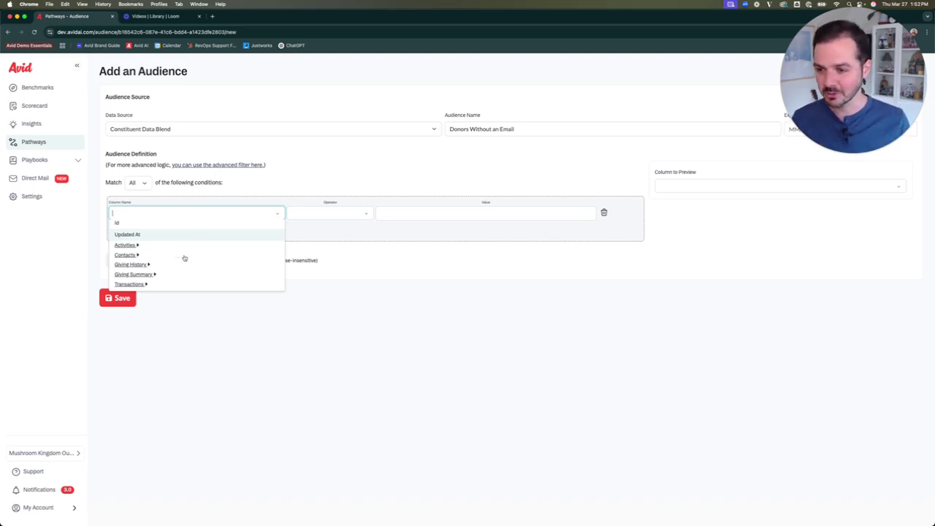
left_click(146, 264)
scroll(164, 261, "down", 2)
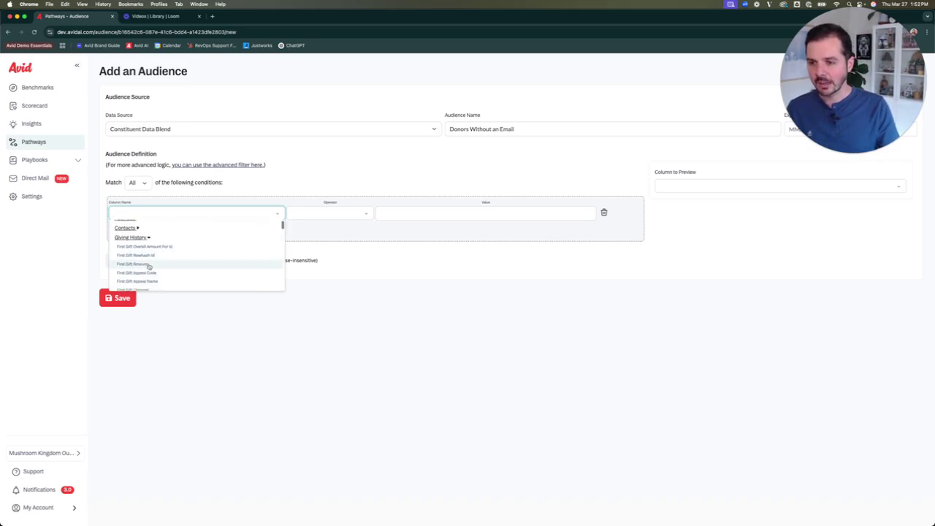
left_click(148, 266)
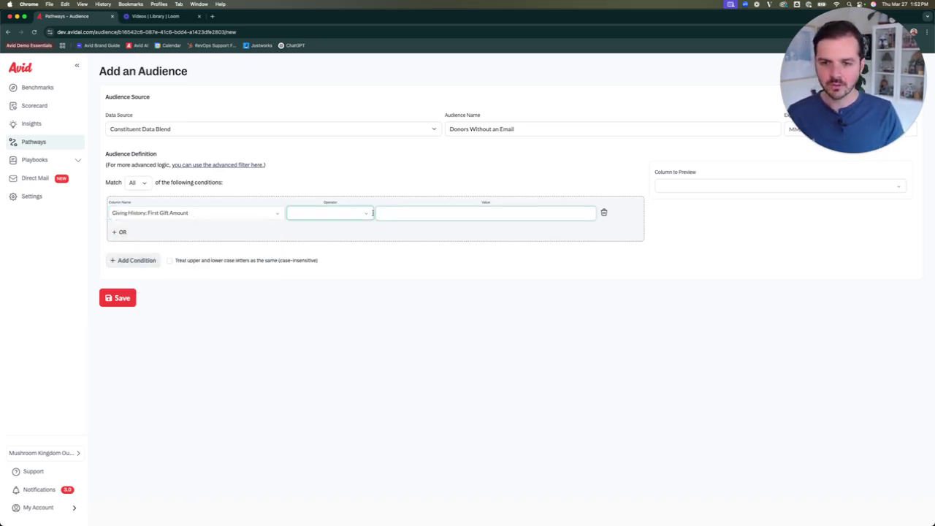
left_click(370, 212)
left_click(345, 286)
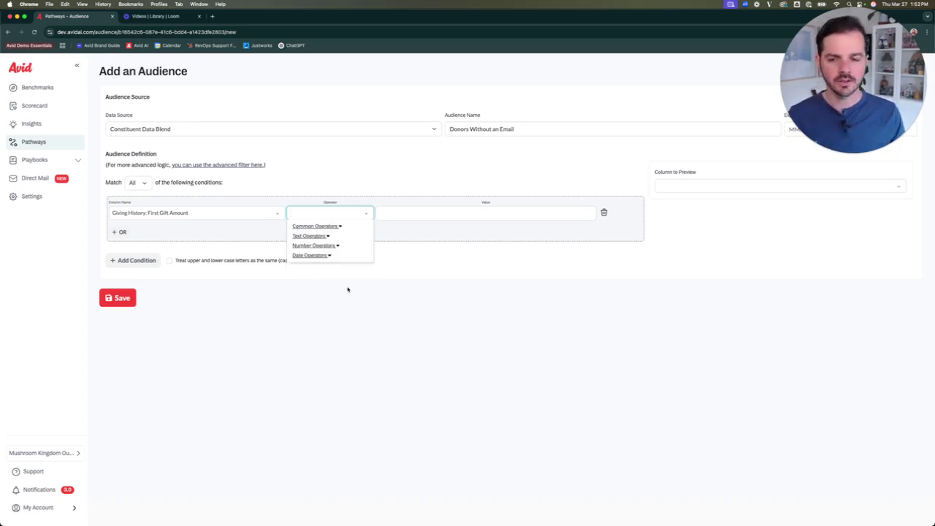
left_click(338, 228)
left_click(318, 262)
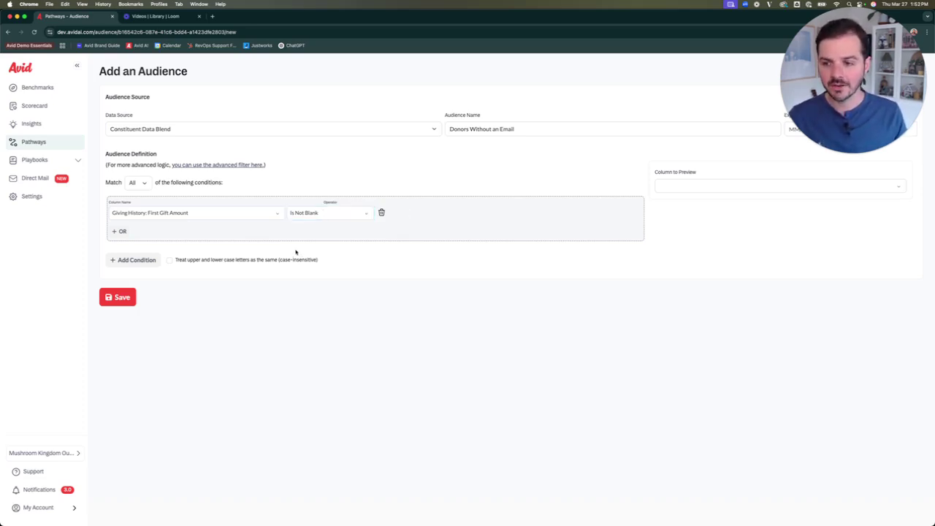
Add a second required condition so that the Contacts column Email Is Blank.
left_click(120, 260)
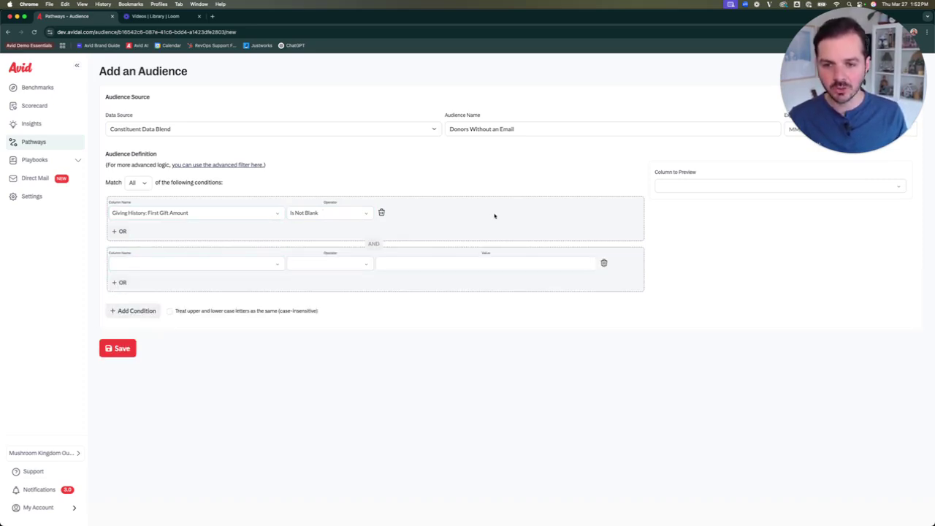
left_click(278, 264)
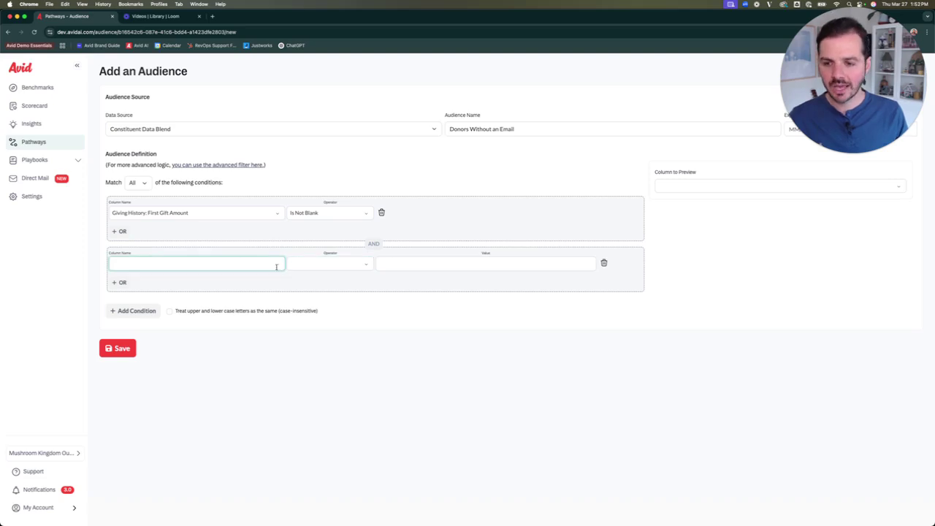
scroll(209, 295, "down", 2)
scroll(209, 295, "down", 1)
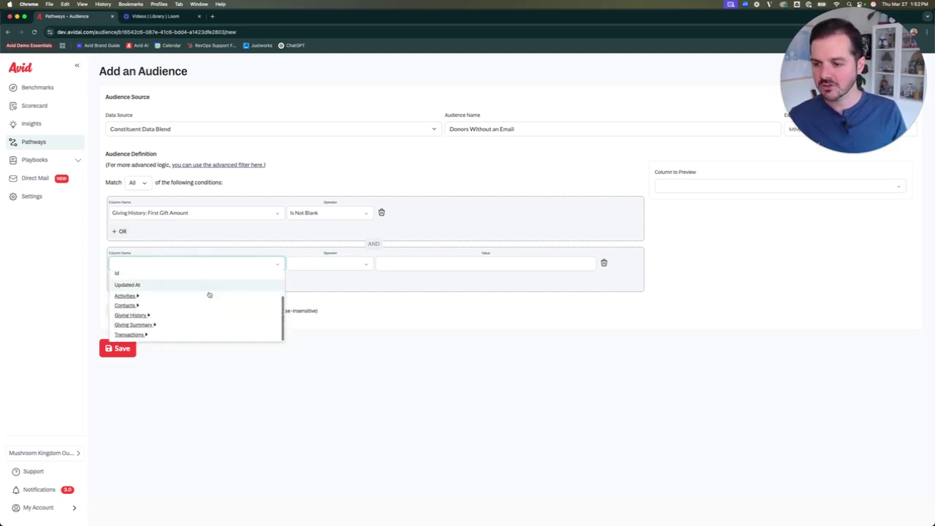
left_click(136, 306)
scroll(151, 309, "down", 4)
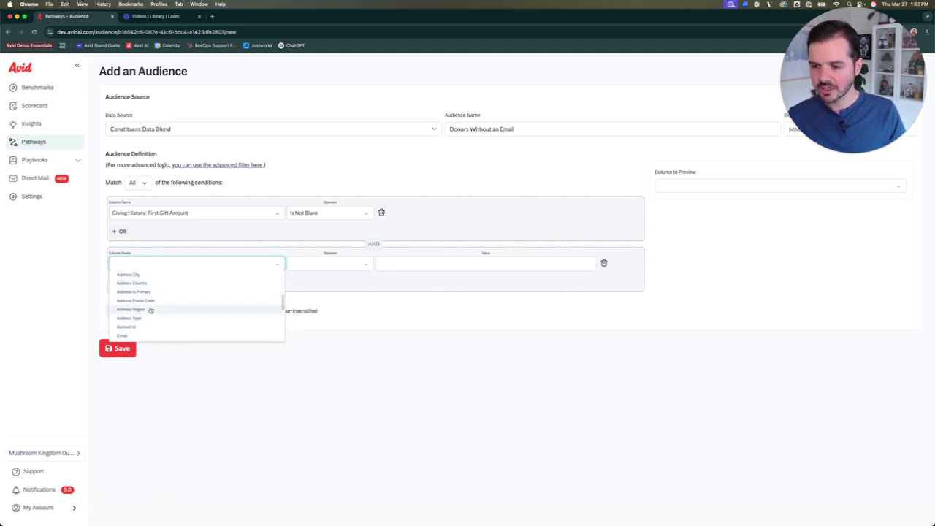
left_click(130, 337)
left_click(365, 265)
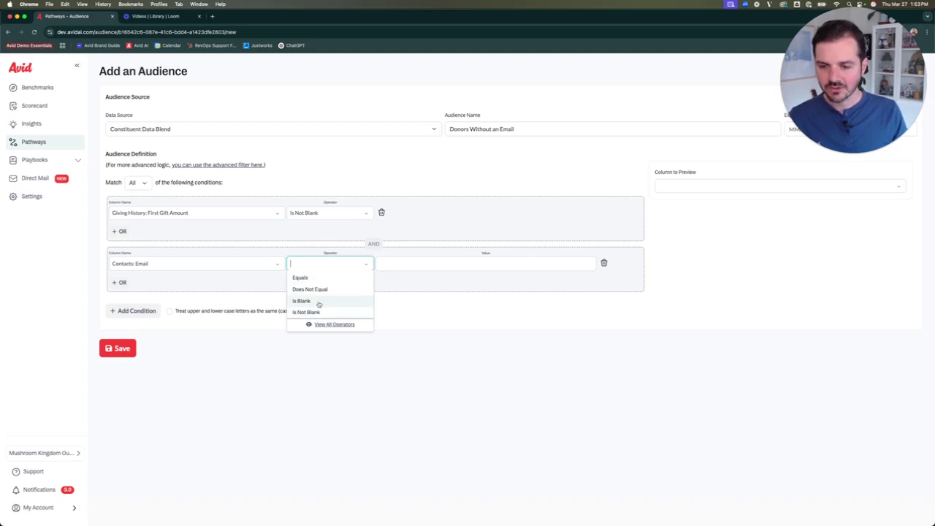
left_click(320, 302)
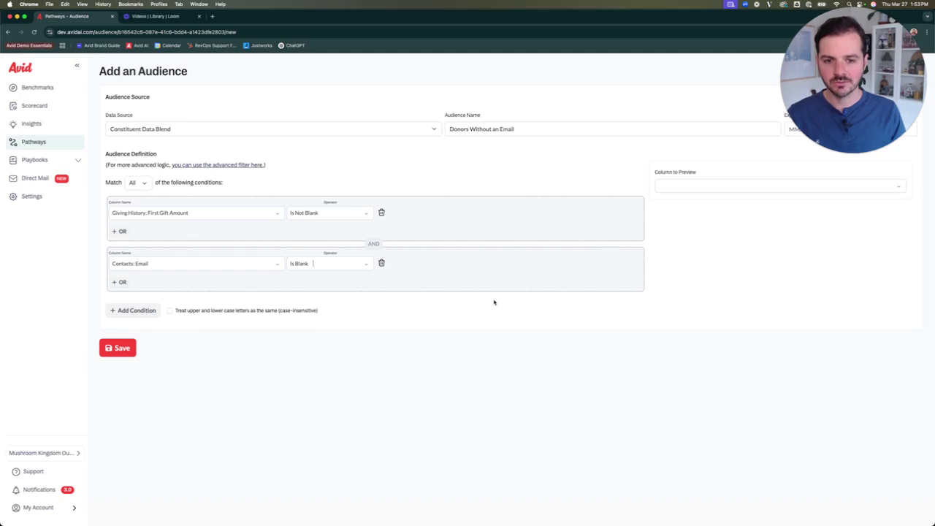
Save the new audience and return to the Pathways page for pushing audiences.
left_click(120, 349)
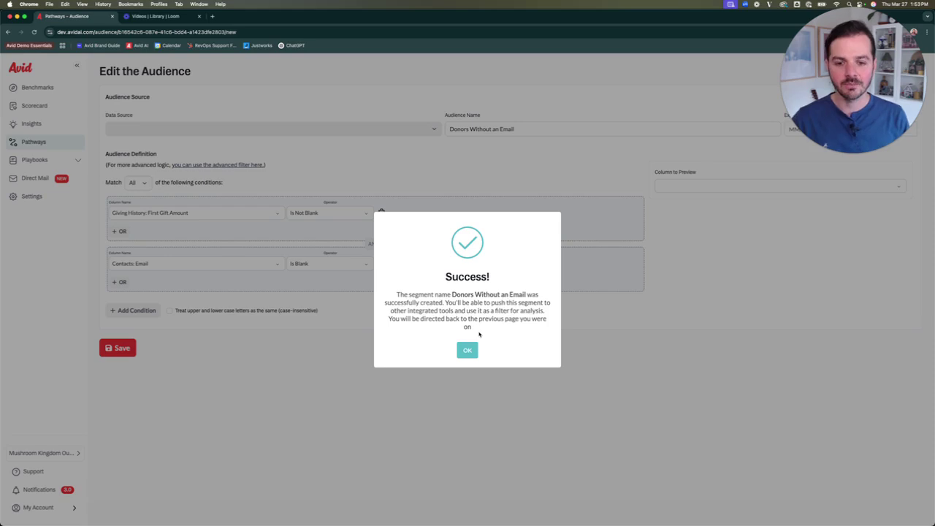
left_click(468, 350)
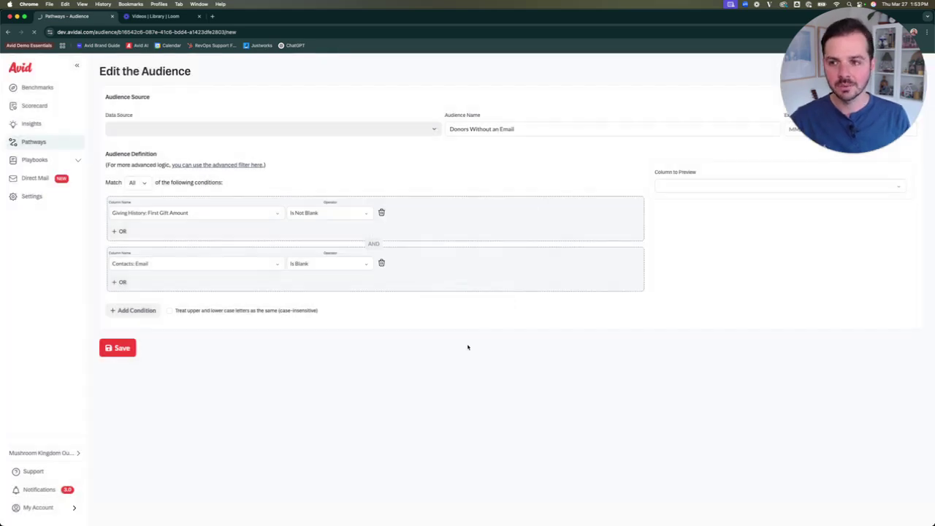
left_click(47, 142)
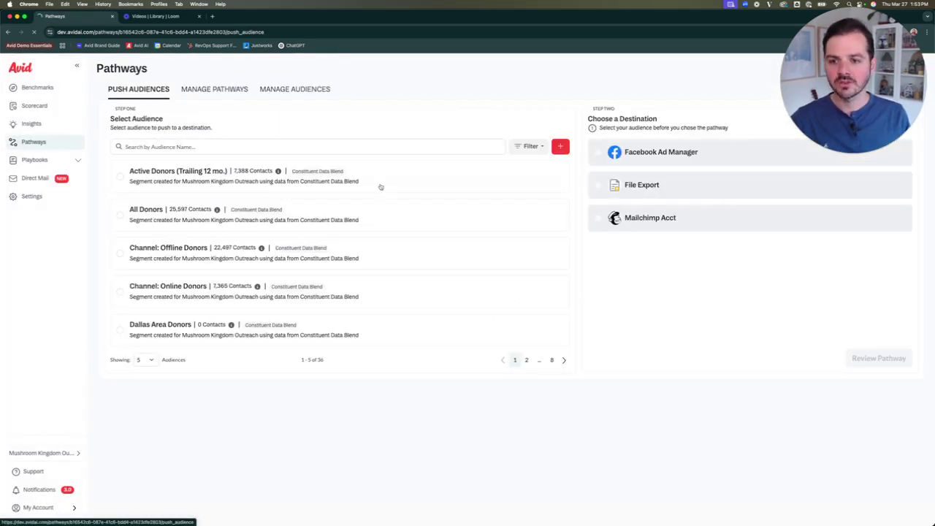